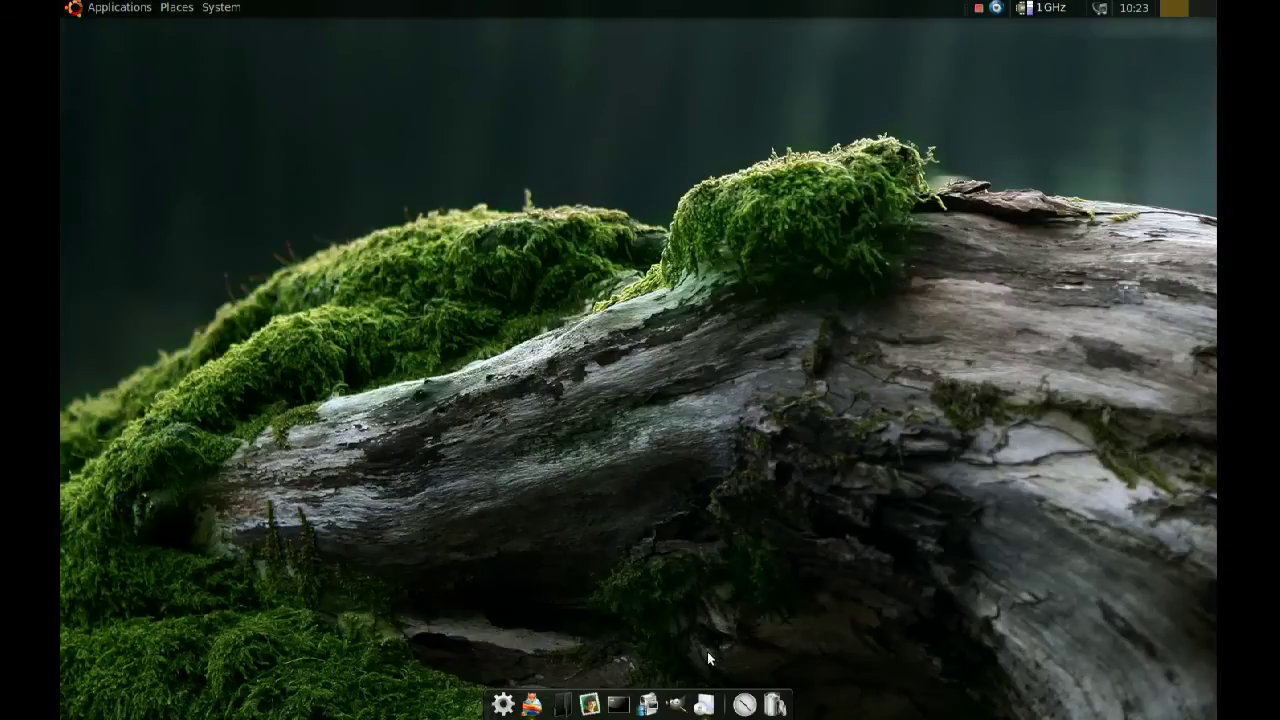
# - Look through the system preferences list for the screensaver entries, and close it without choosing one
pyautogui.click(704, 704)
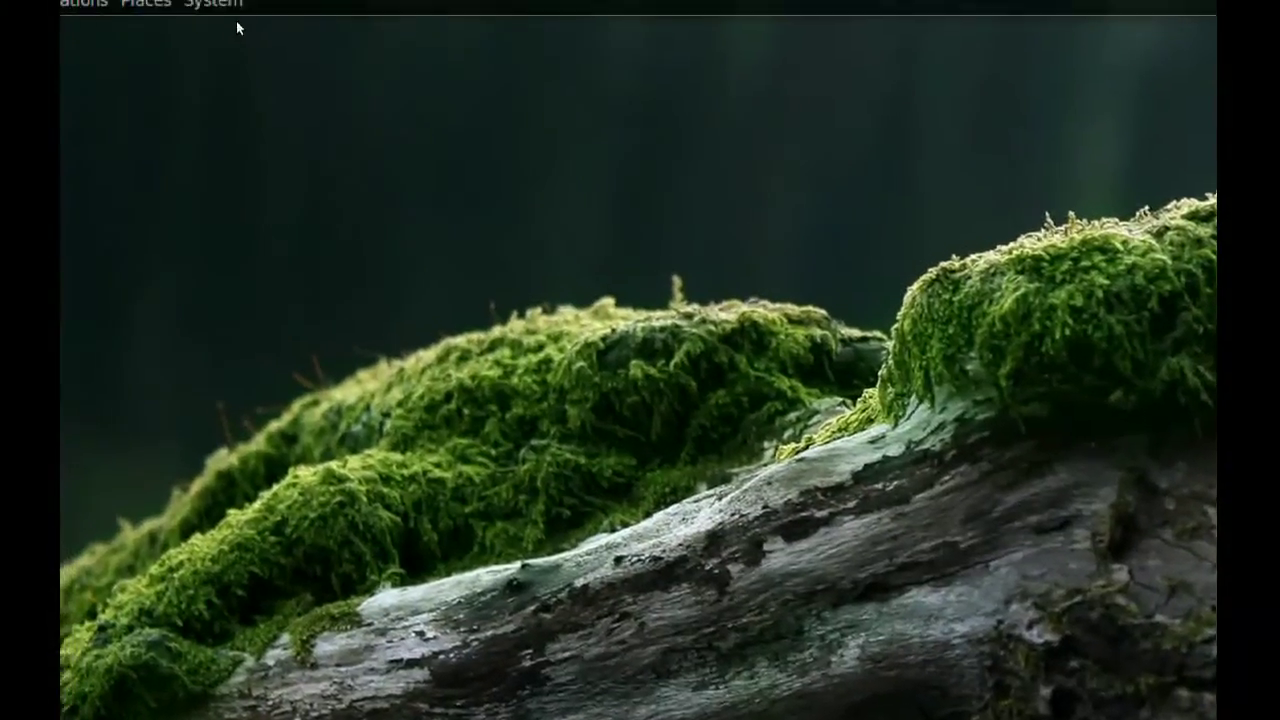
pyautogui.click(218, 8)
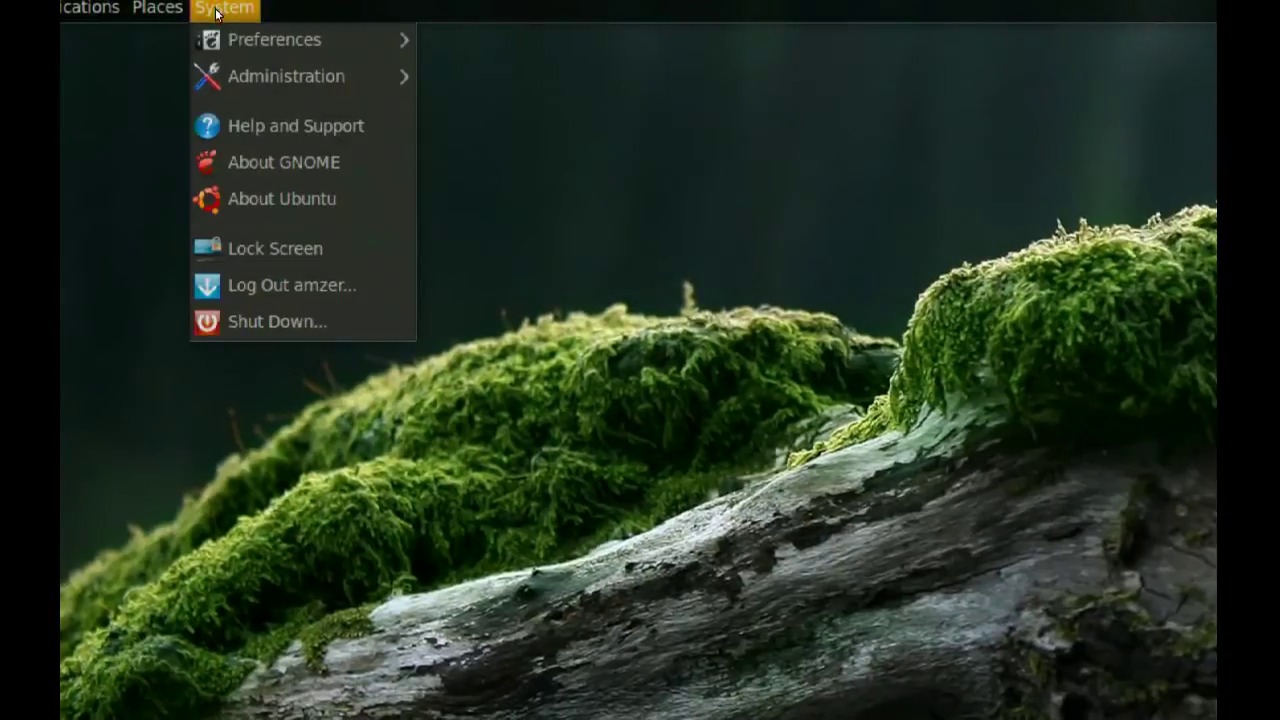
pyautogui.moveTo(252, 39)
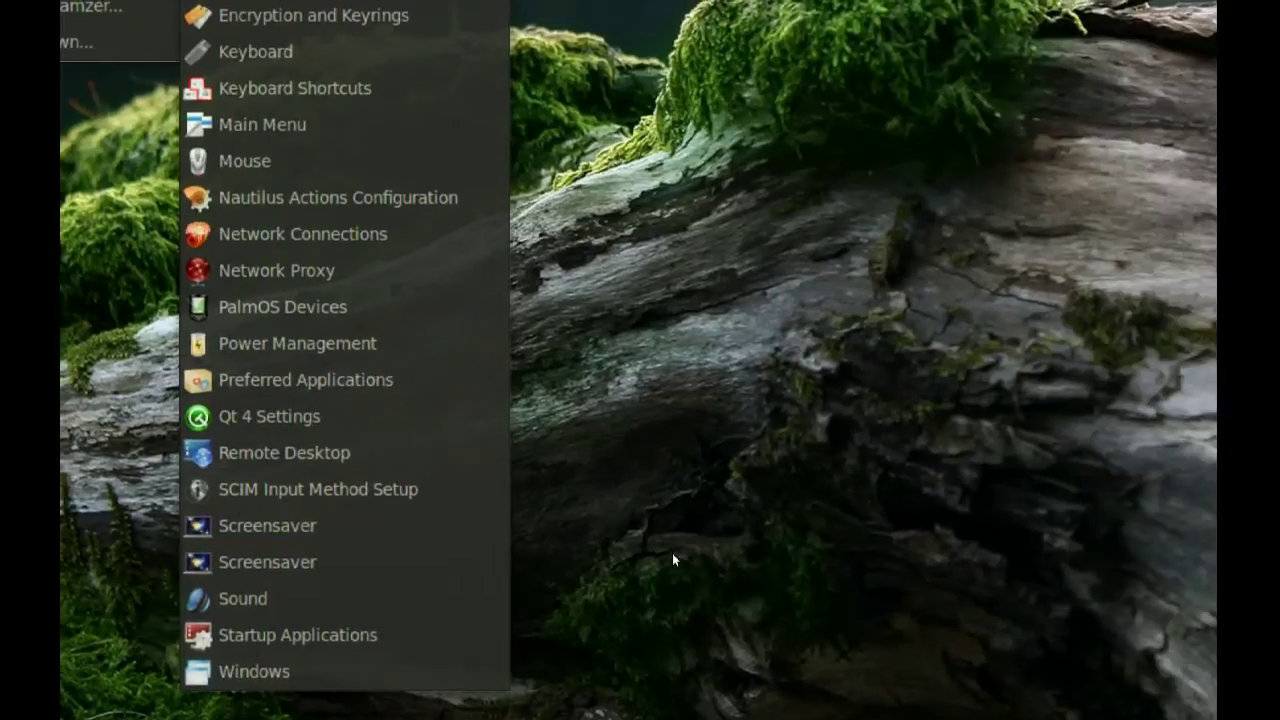
pyautogui.click(672, 553)
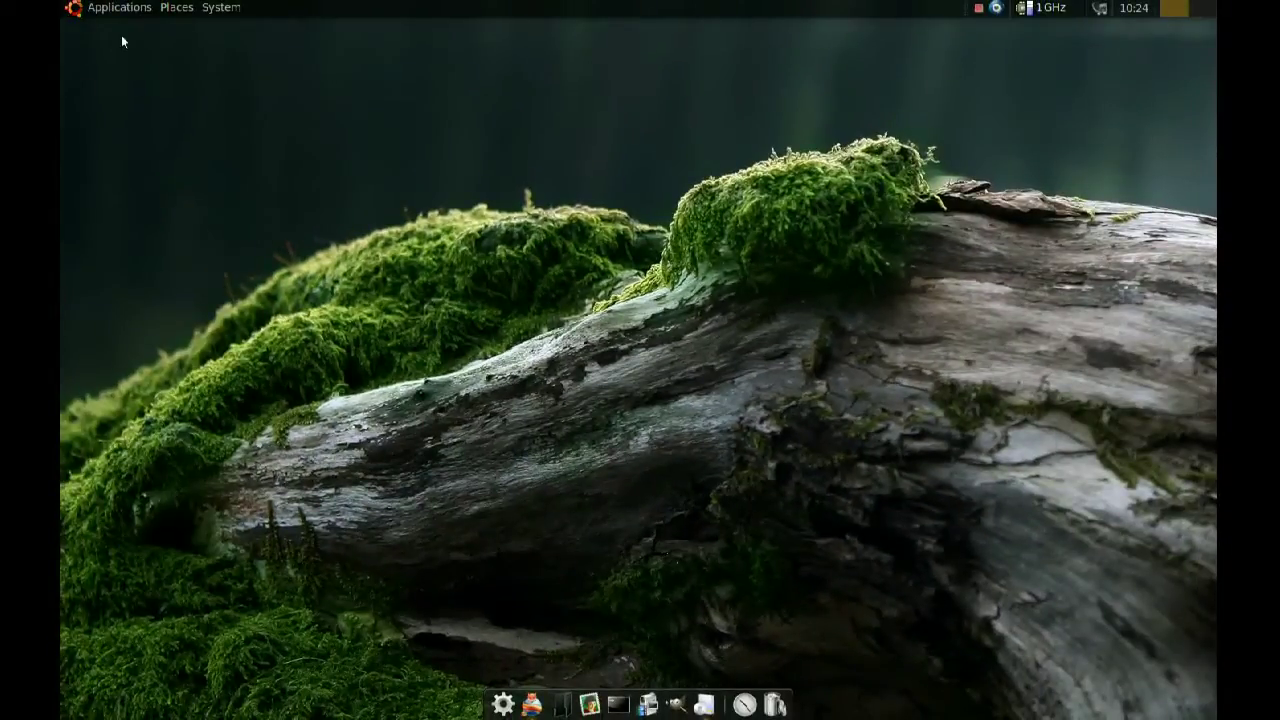
# - Edit the main menu to hide the second of the two Screensaver items in the system Preferences submenu
pyautogui.rightClick(79, 14)
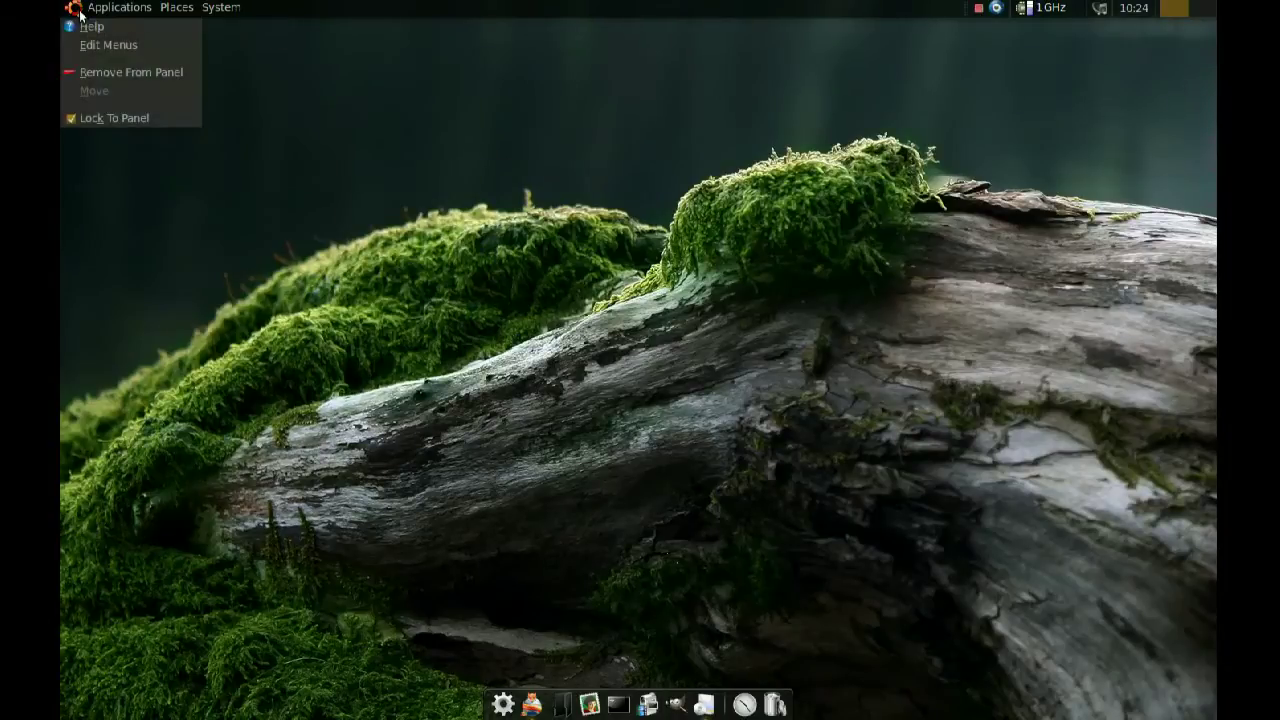
pyautogui.click(100, 45)
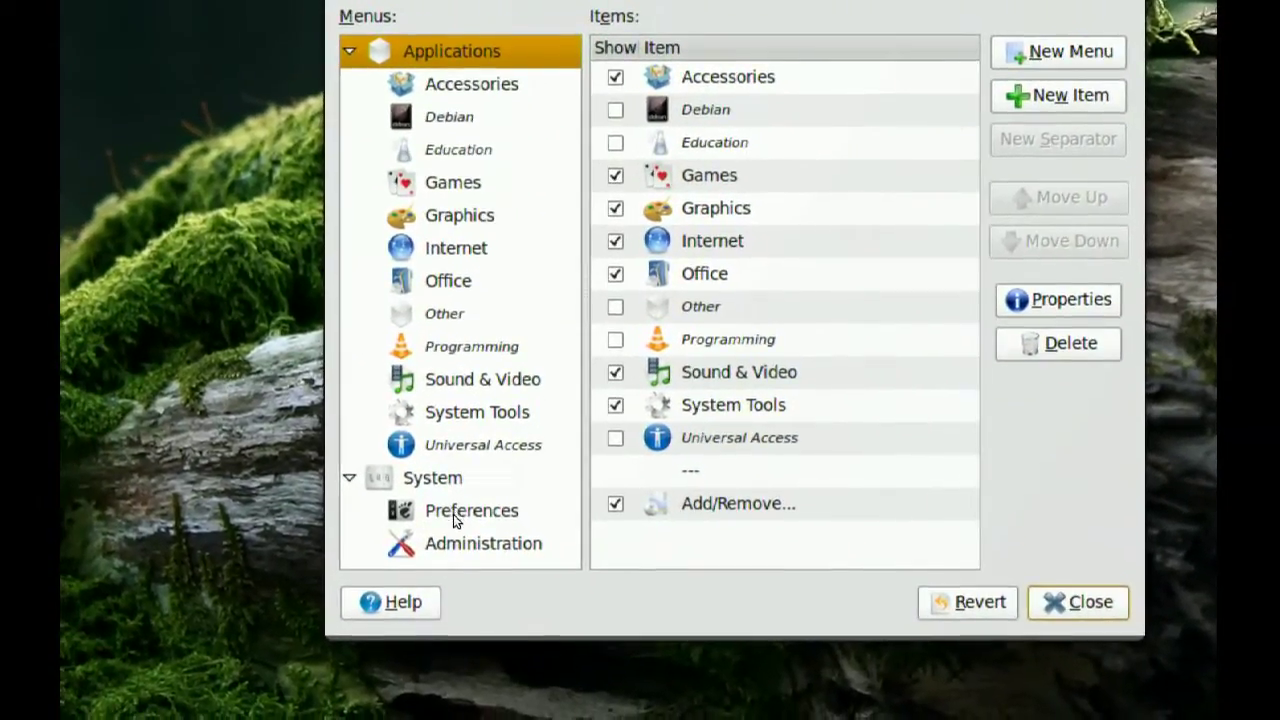
pyautogui.click(429, 515)
pyautogui.scroll(-8, 920, 420)
pyautogui.scroll(-1, 790, 490)
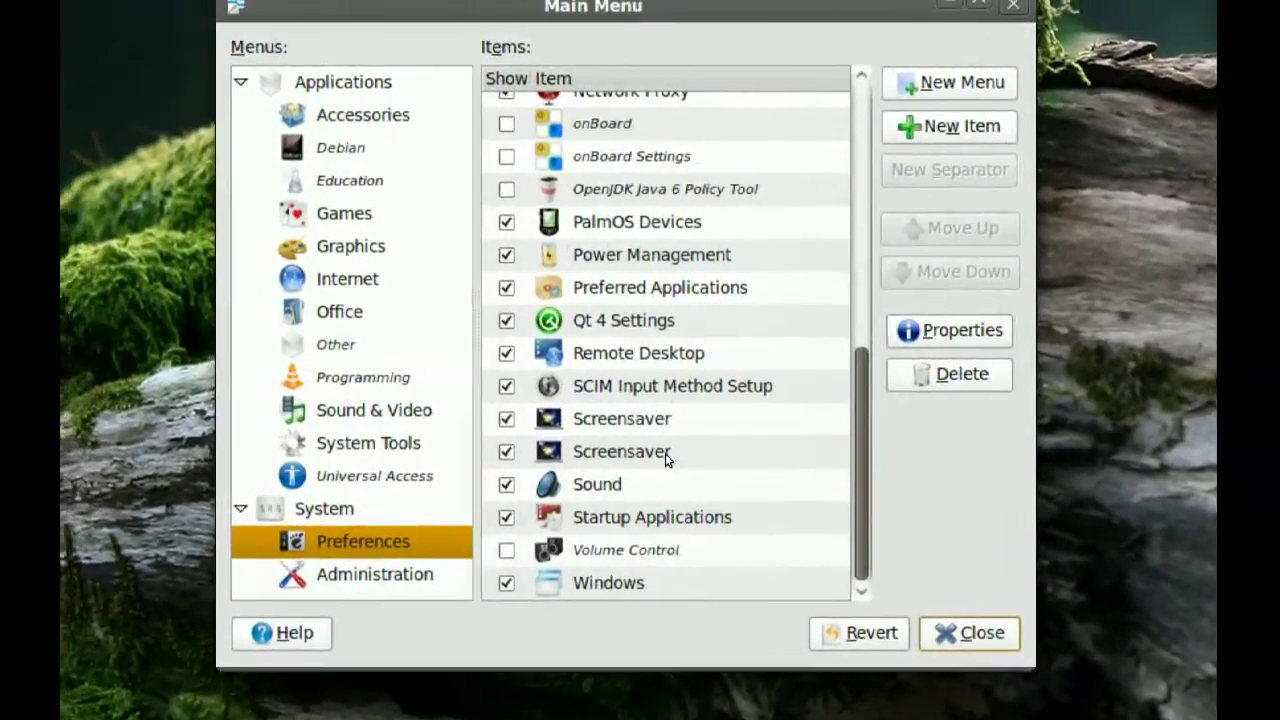
pyautogui.click(643, 446)
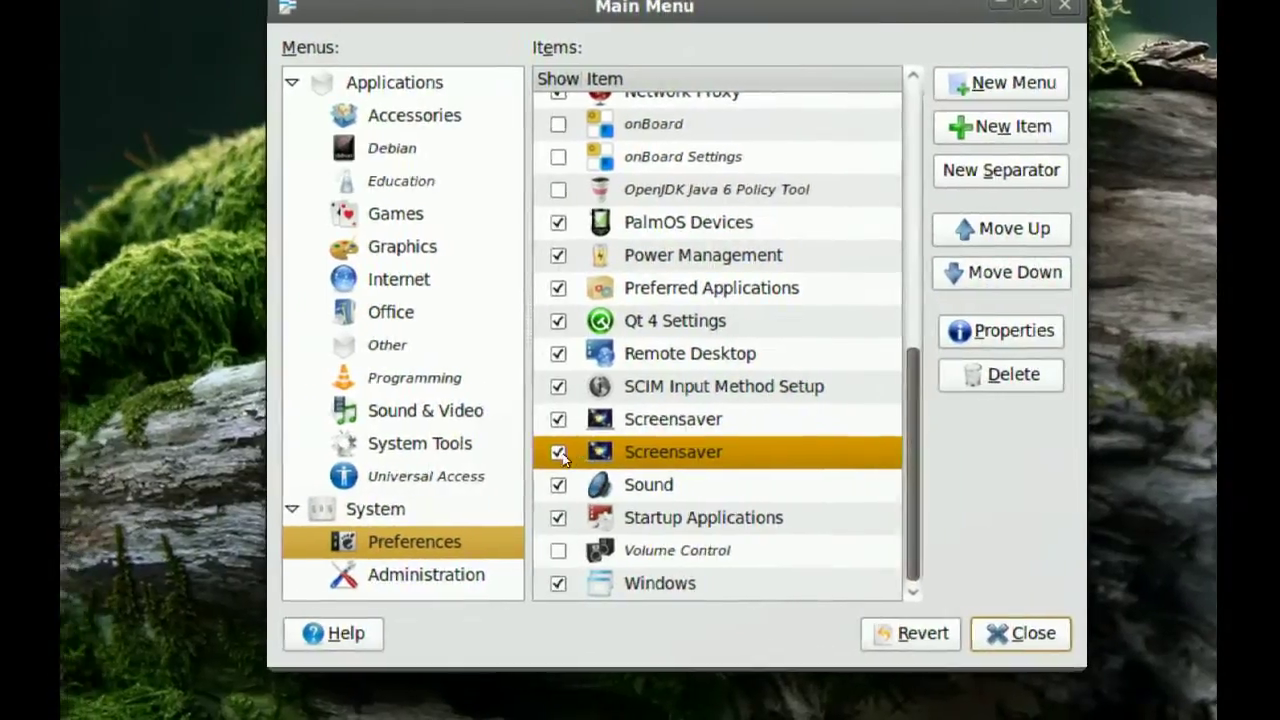
pyautogui.click(560, 453)
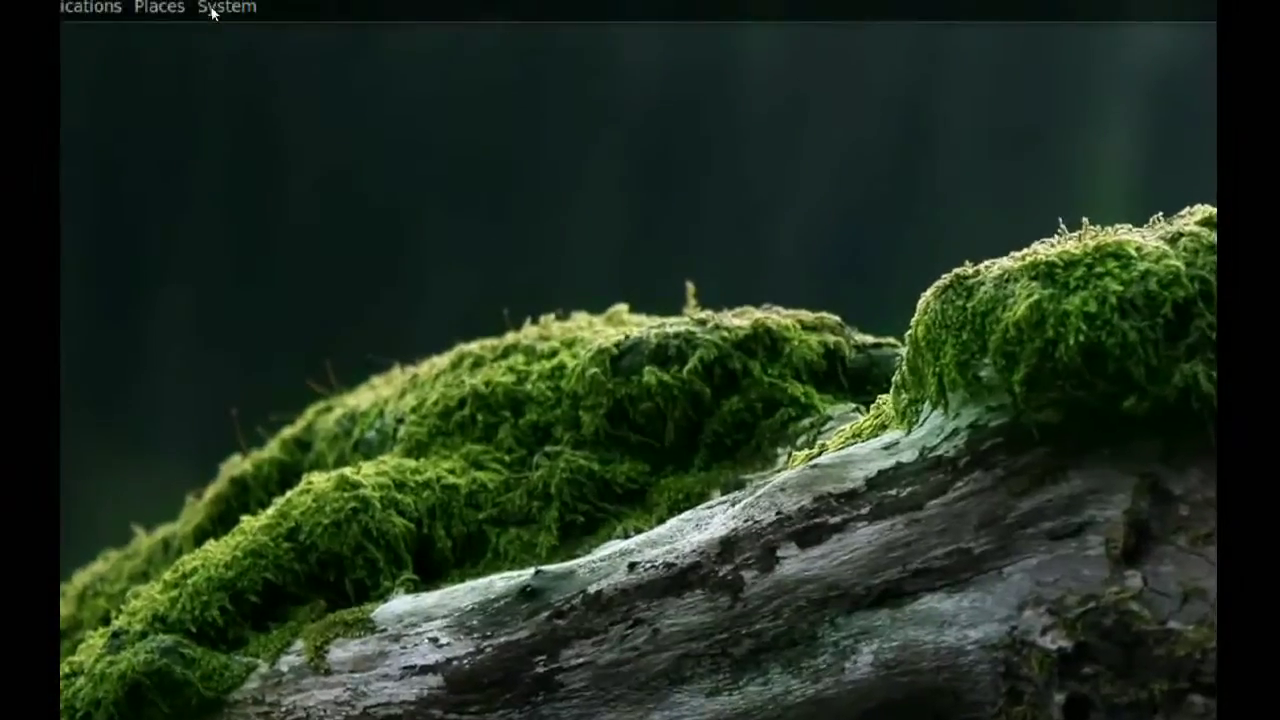
# - Open the remaining Screensaver entry from the system preferences
pyautogui.click(215, 7)
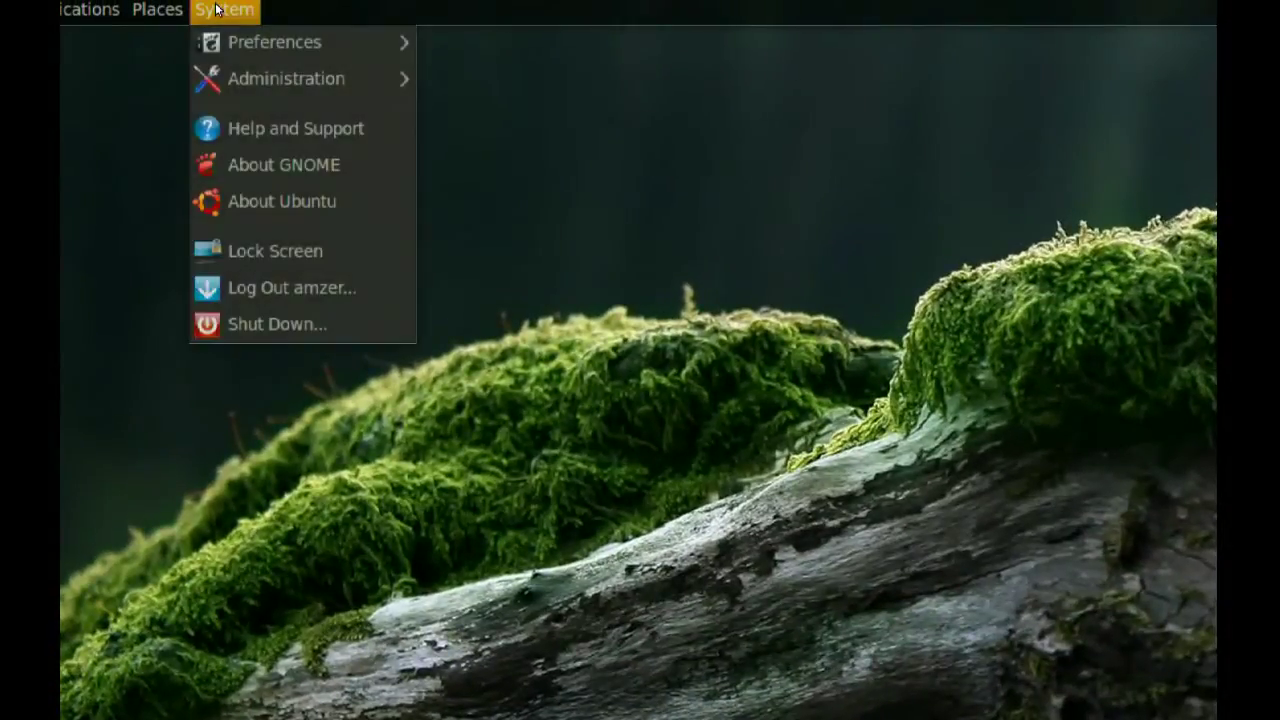
pyautogui.moveTo(225, 28)
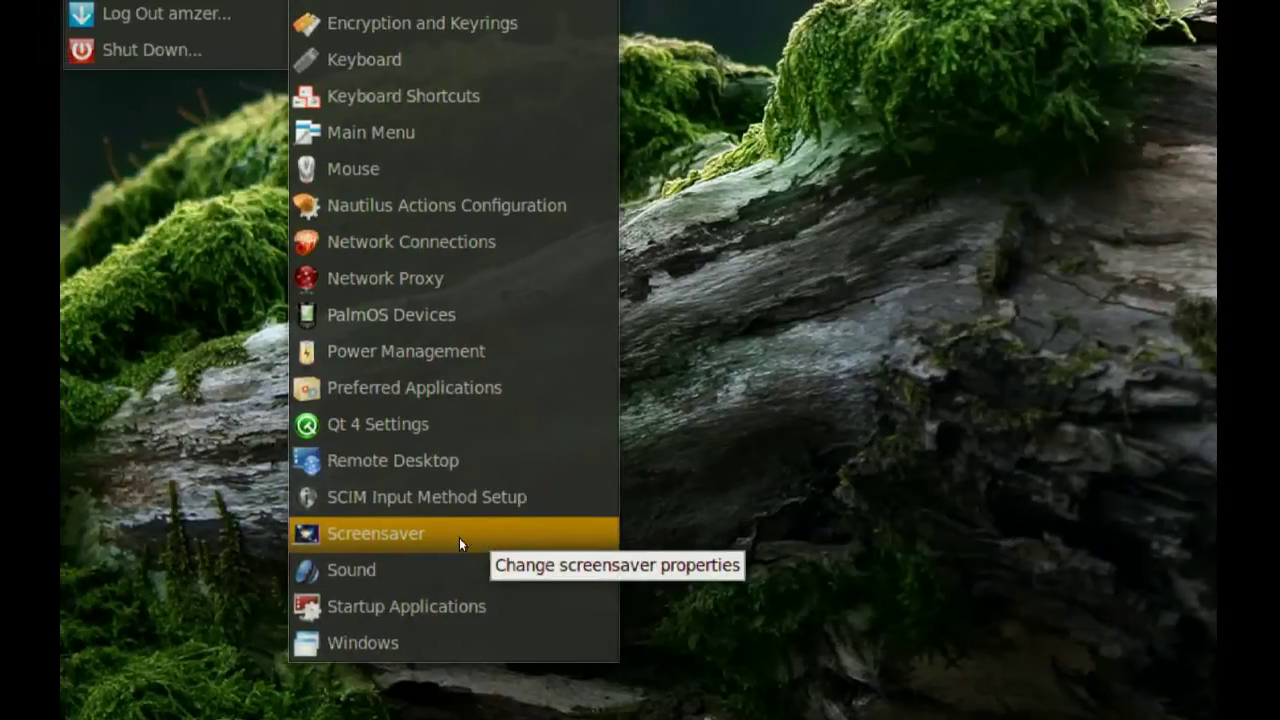
pyautogui.click(480, 535)
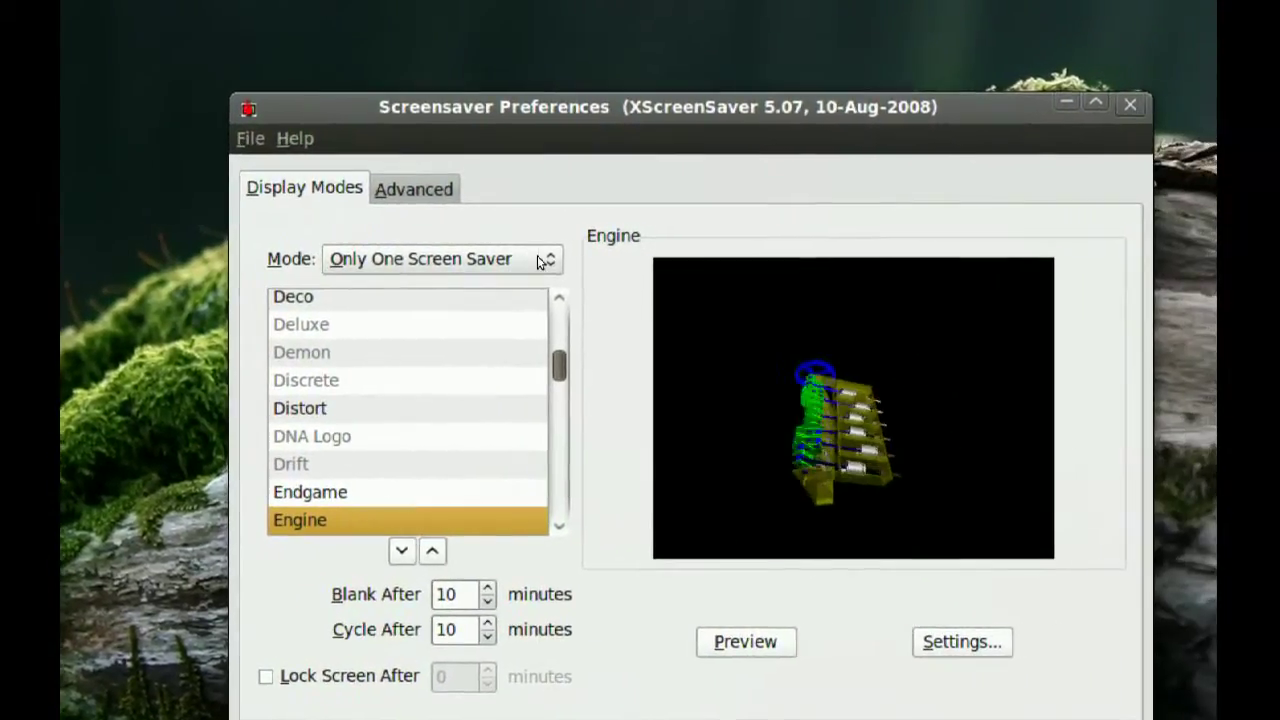
# - Try the Random Screen Saver mode and return the mode to Only One Screen Saver
pyautogui.click(470, 264)
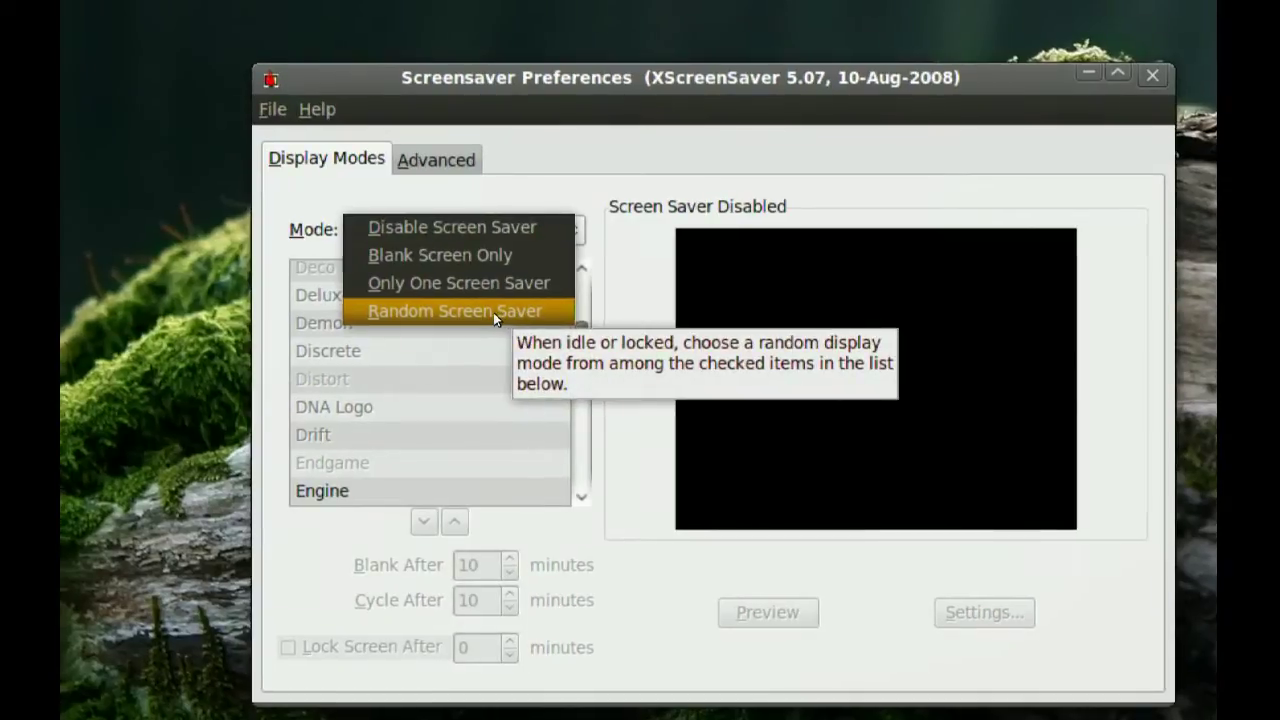
pyautogui.click(498, 312)
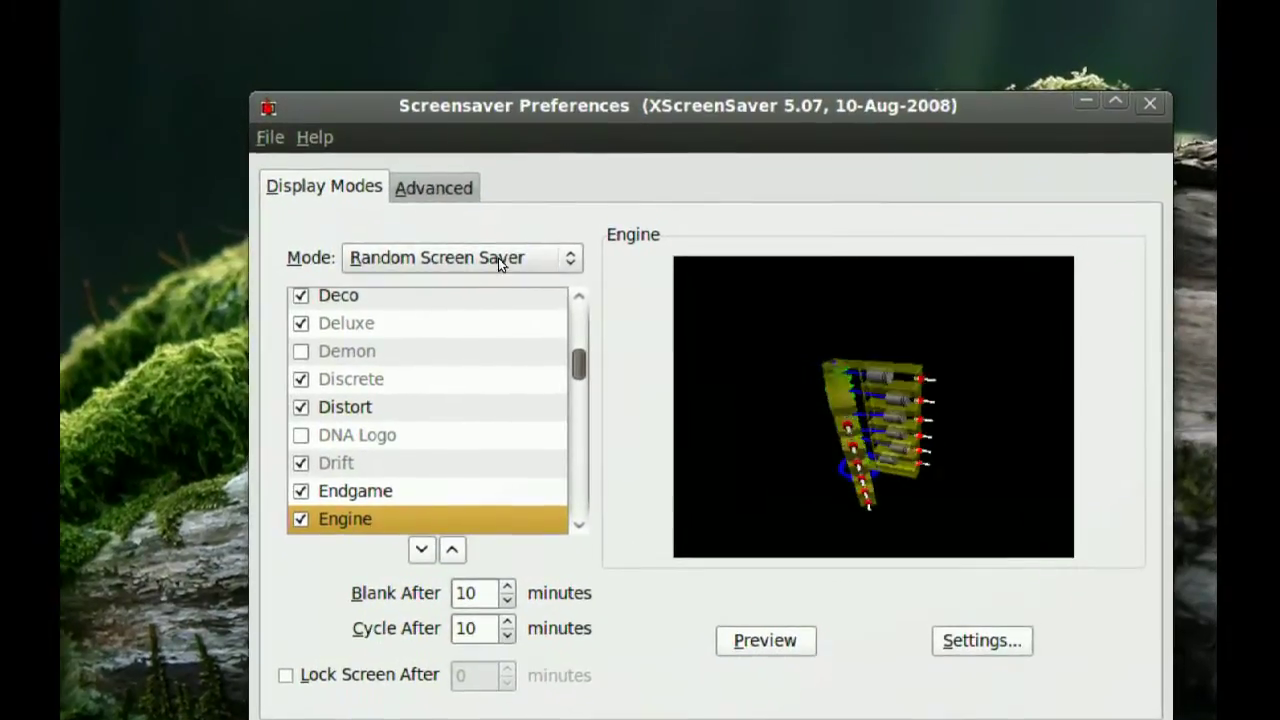
pyautogui.click(498, 258)
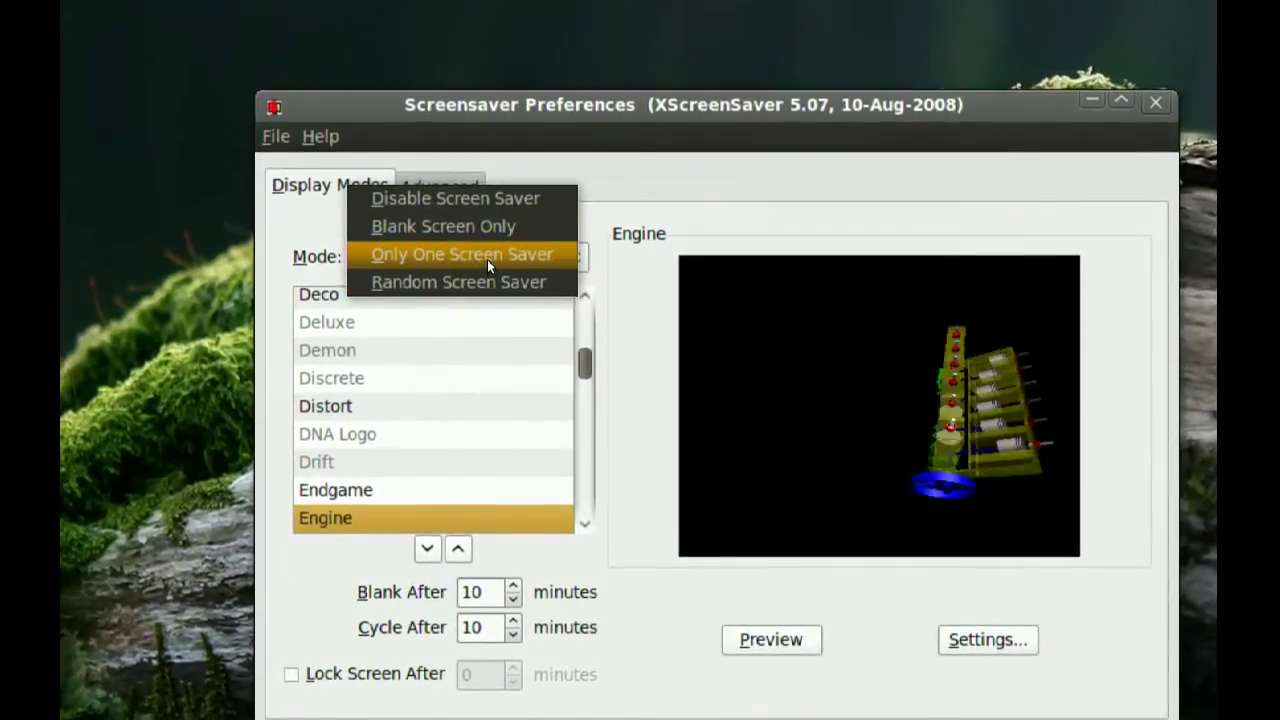
pyautogui.click(487, 259)
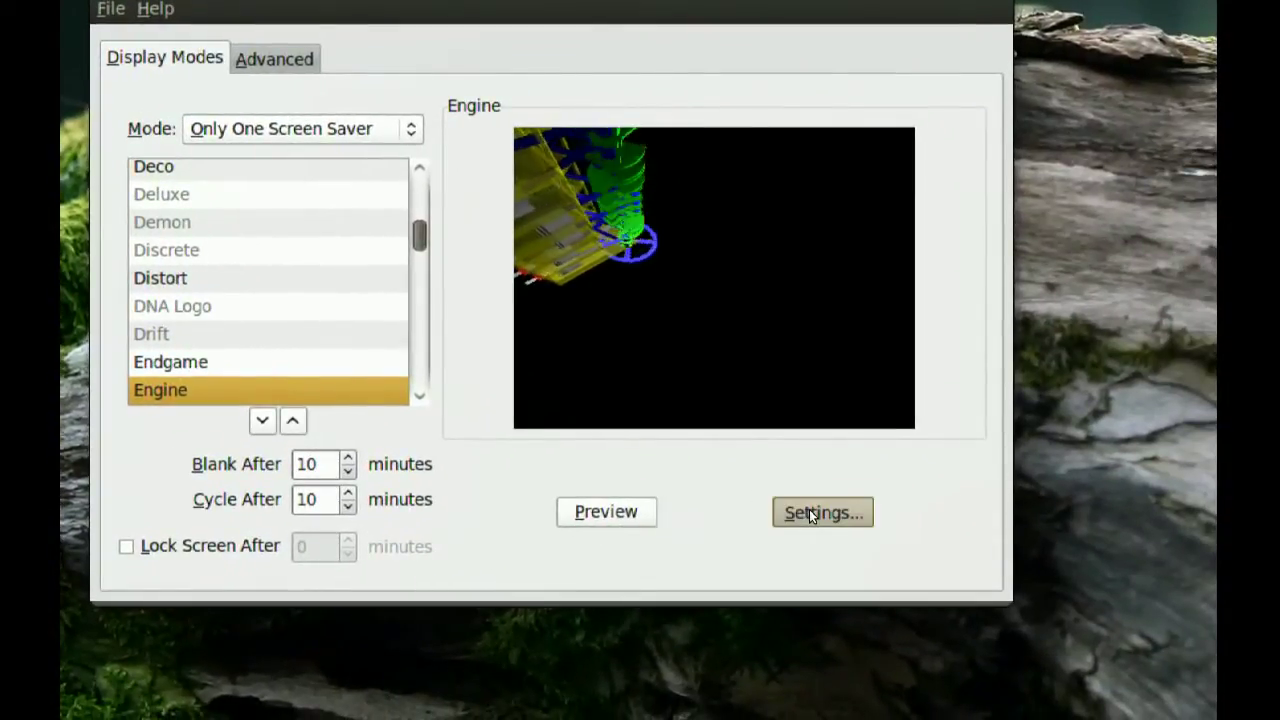
# - Set the Engine screensaver's engine model to Honda Insight (3 cylinders) and accept its settings
pyautogui.click(843, 518)
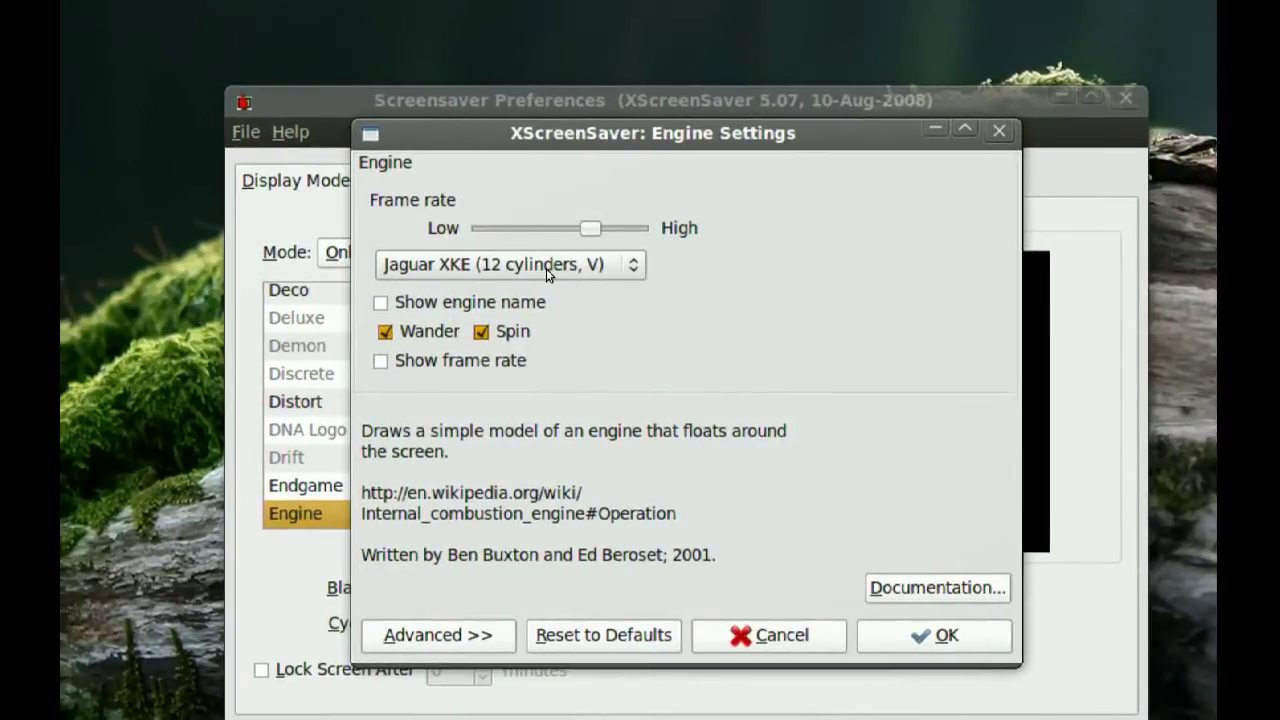
pyautogui.click(604, 268)
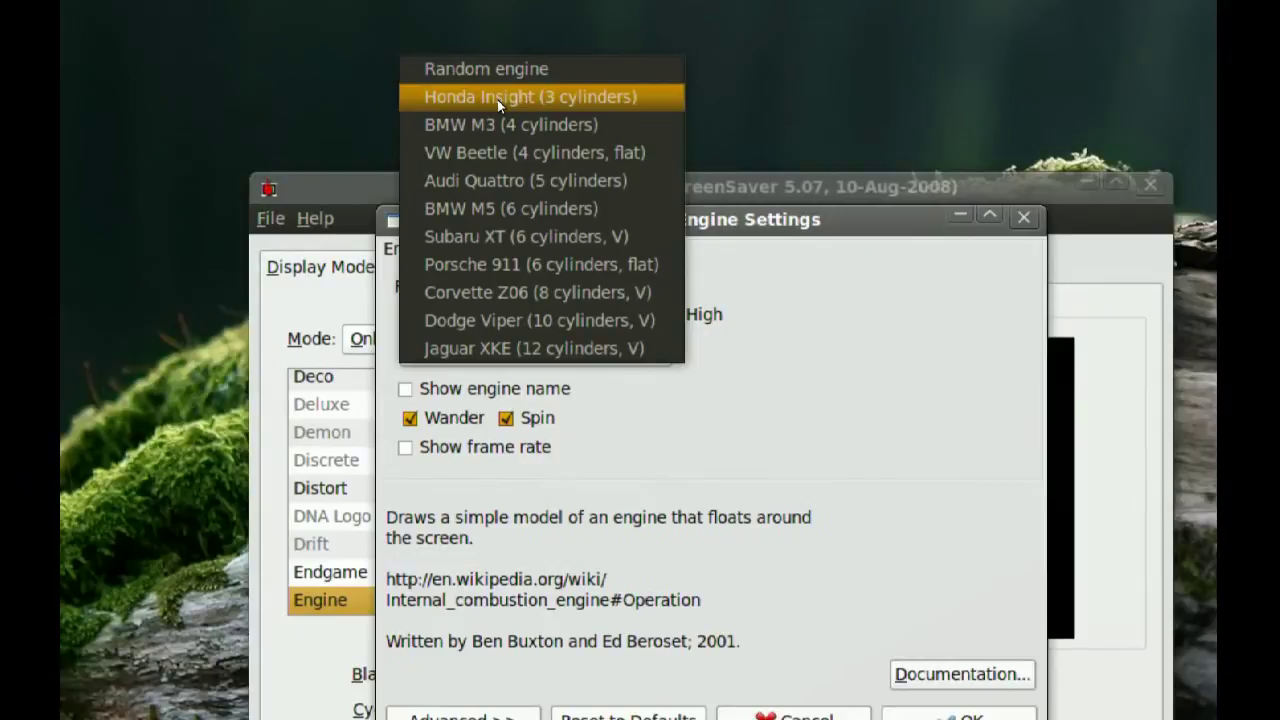
pyautogui.click(498, 99)
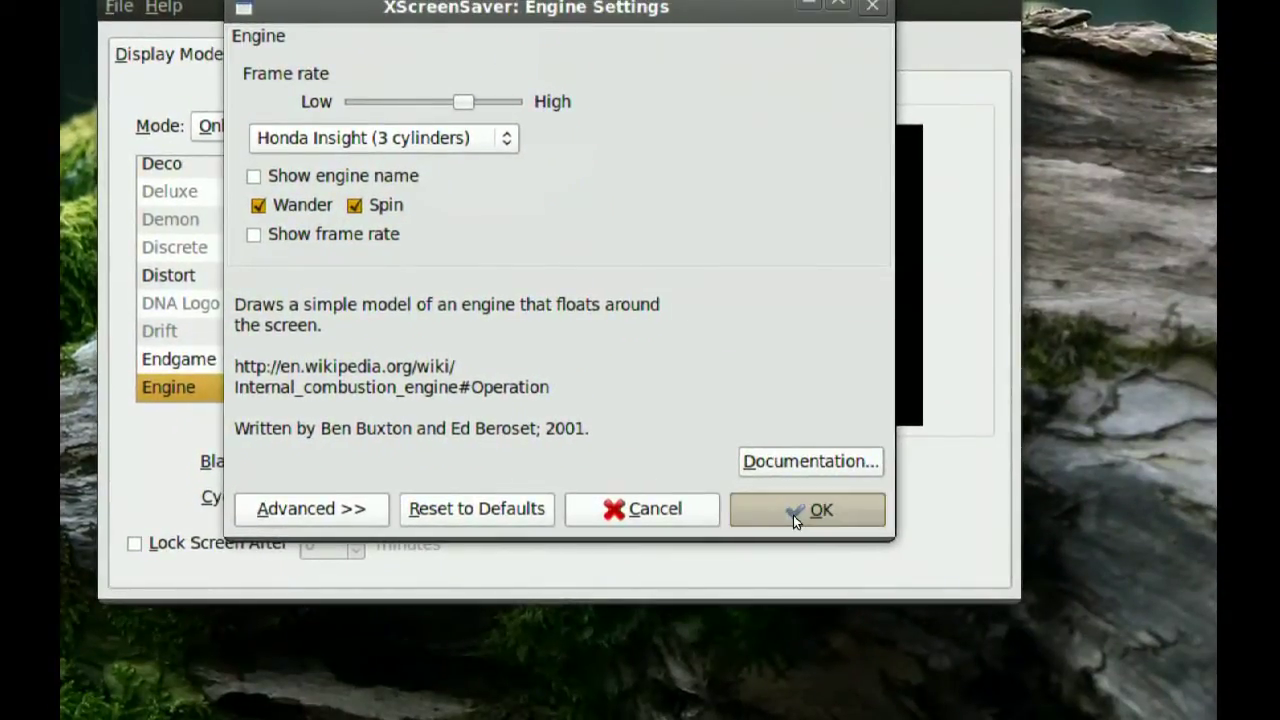
pyautogui.click(793, 515)
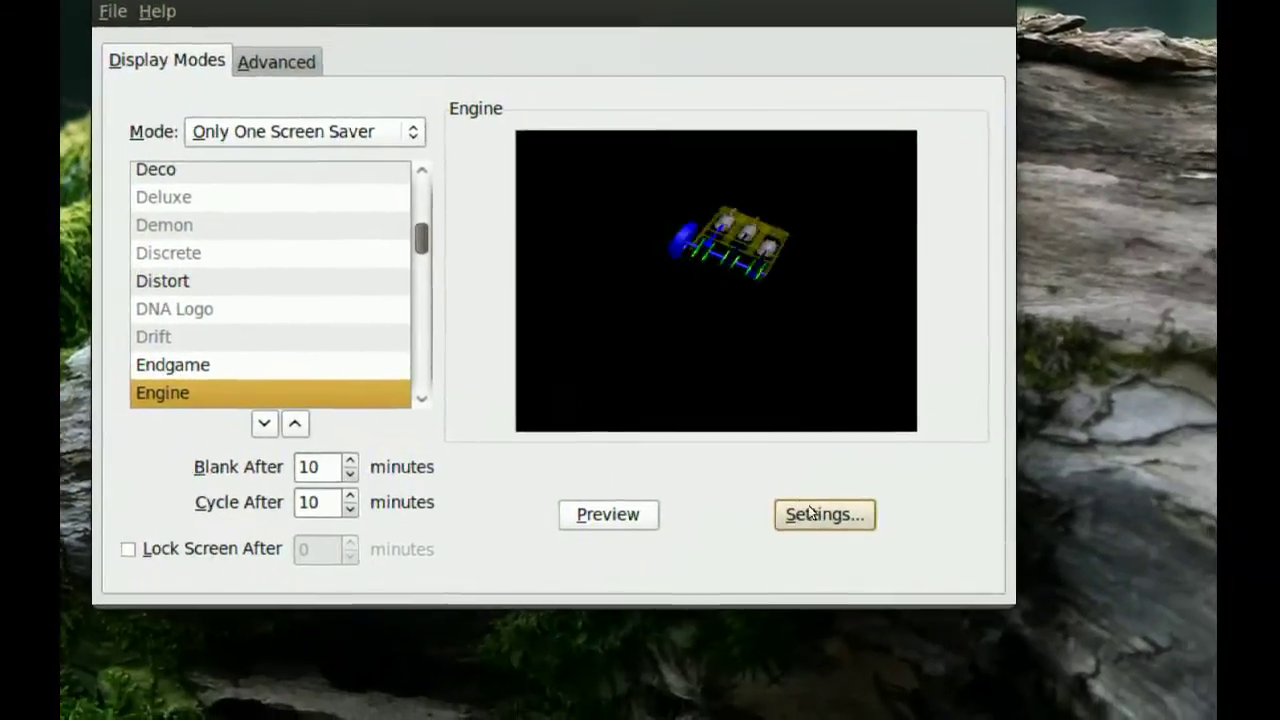
# - Enable showing the engine name in the Engine screensaver's settings
pyautogui.click(868, 533)
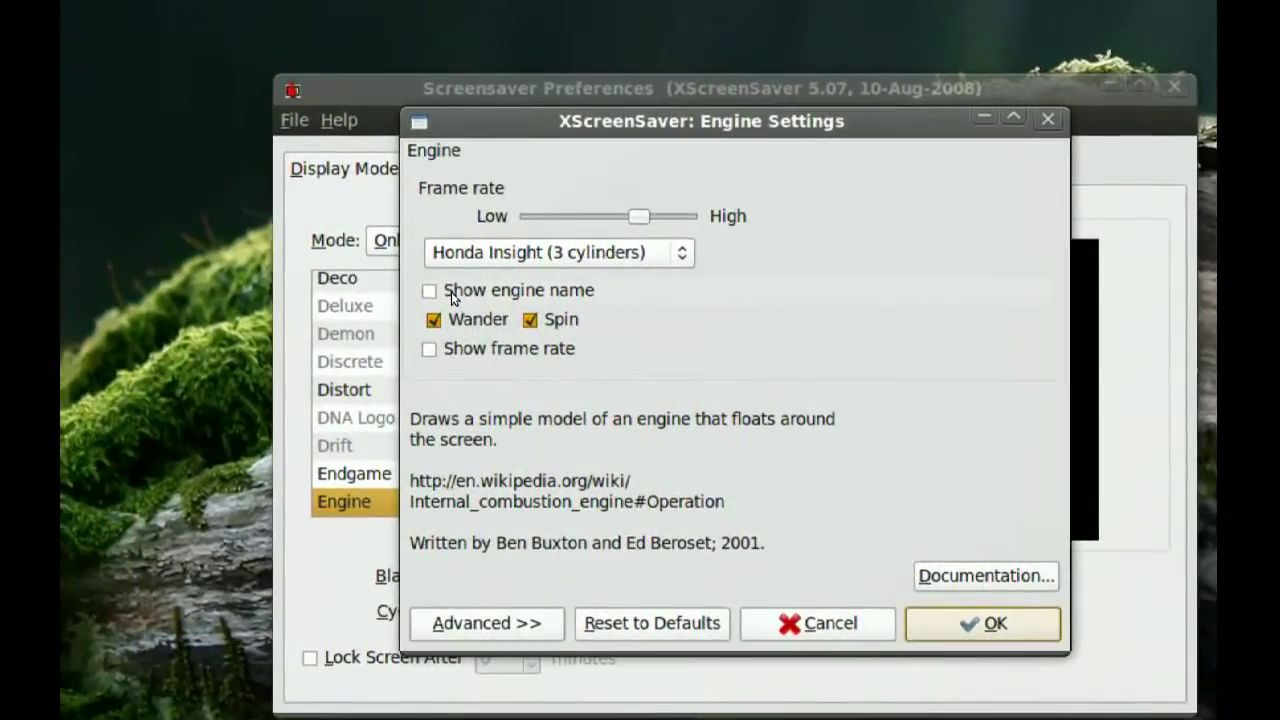
pyautogui.click(450, 294)
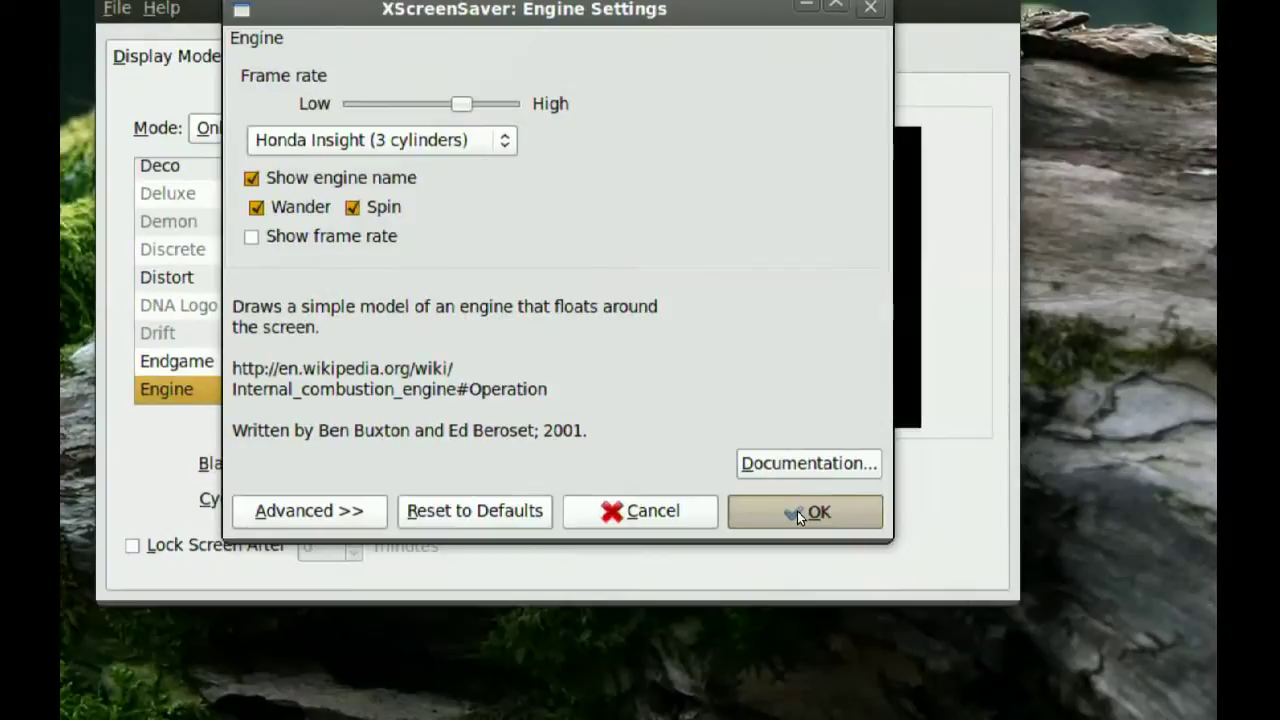
pyautogui.click(801, 515)
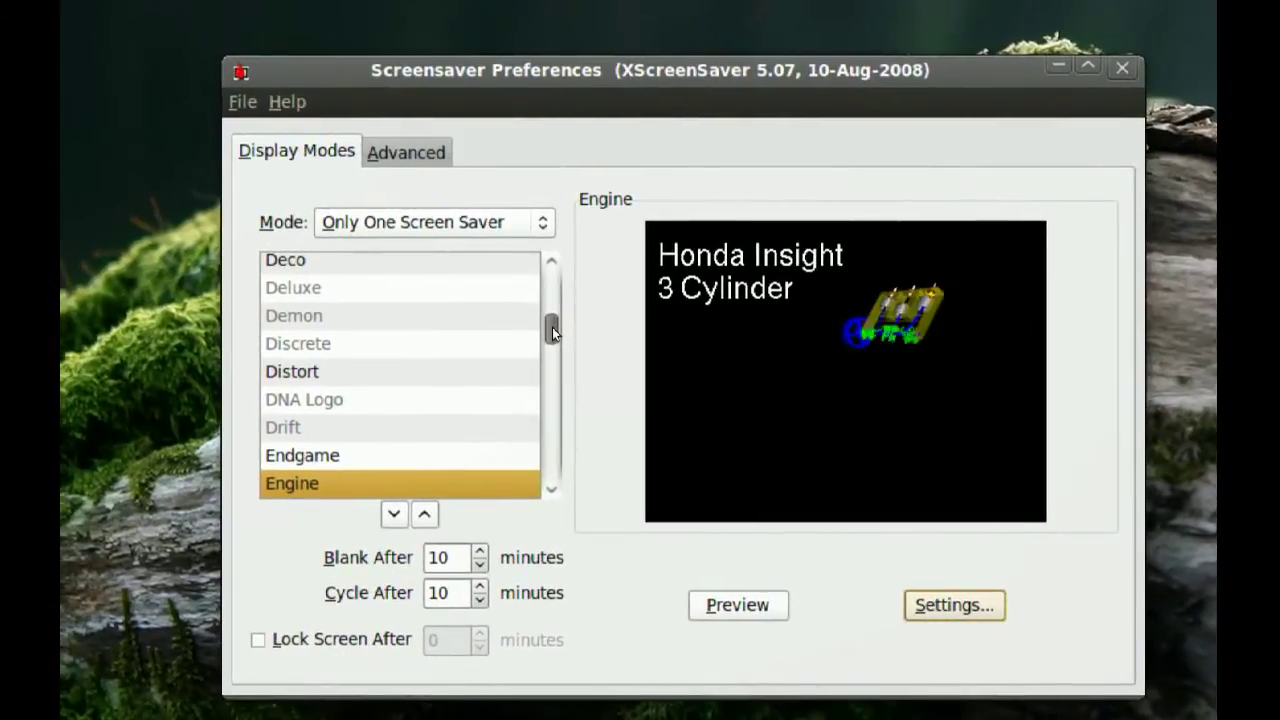
# - Select the FlipFlop screensaver, reduce its spin to nearly stopped and enable wireframe drawing
pyautogui.moveTo(552, 327); pyautogui.dragTo(551, 343)
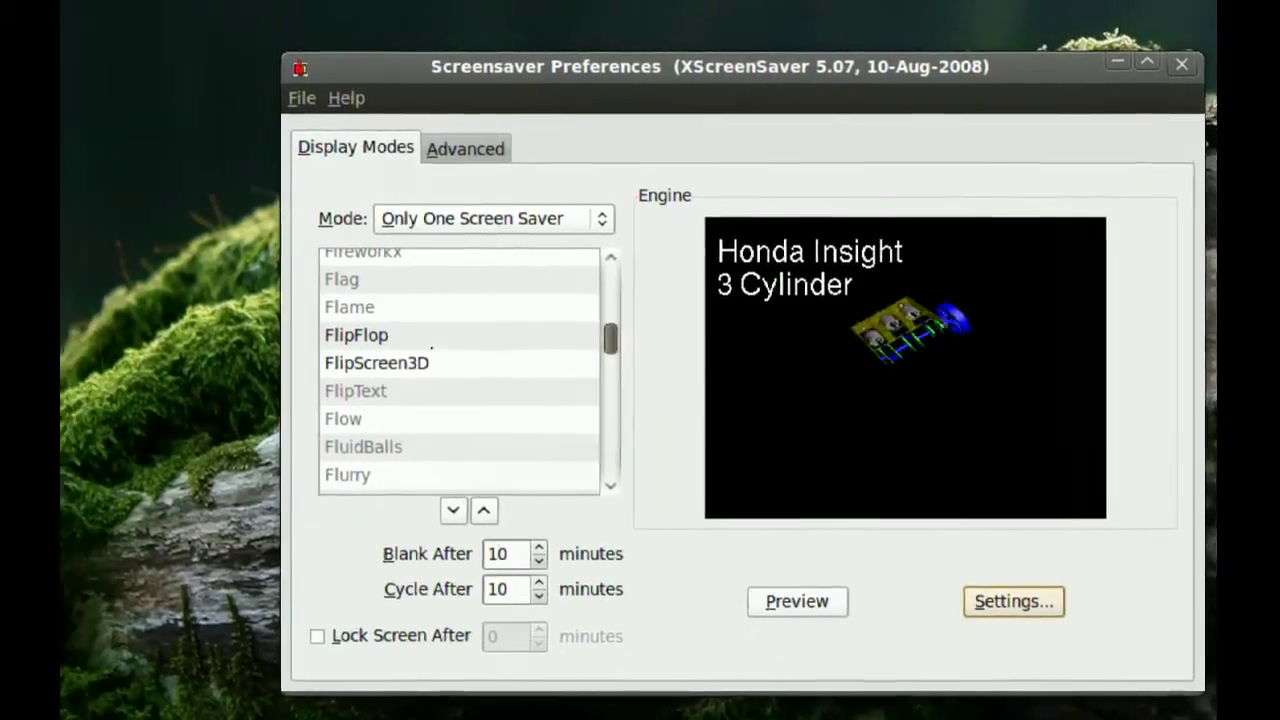
pyautogui.click(413, 336)
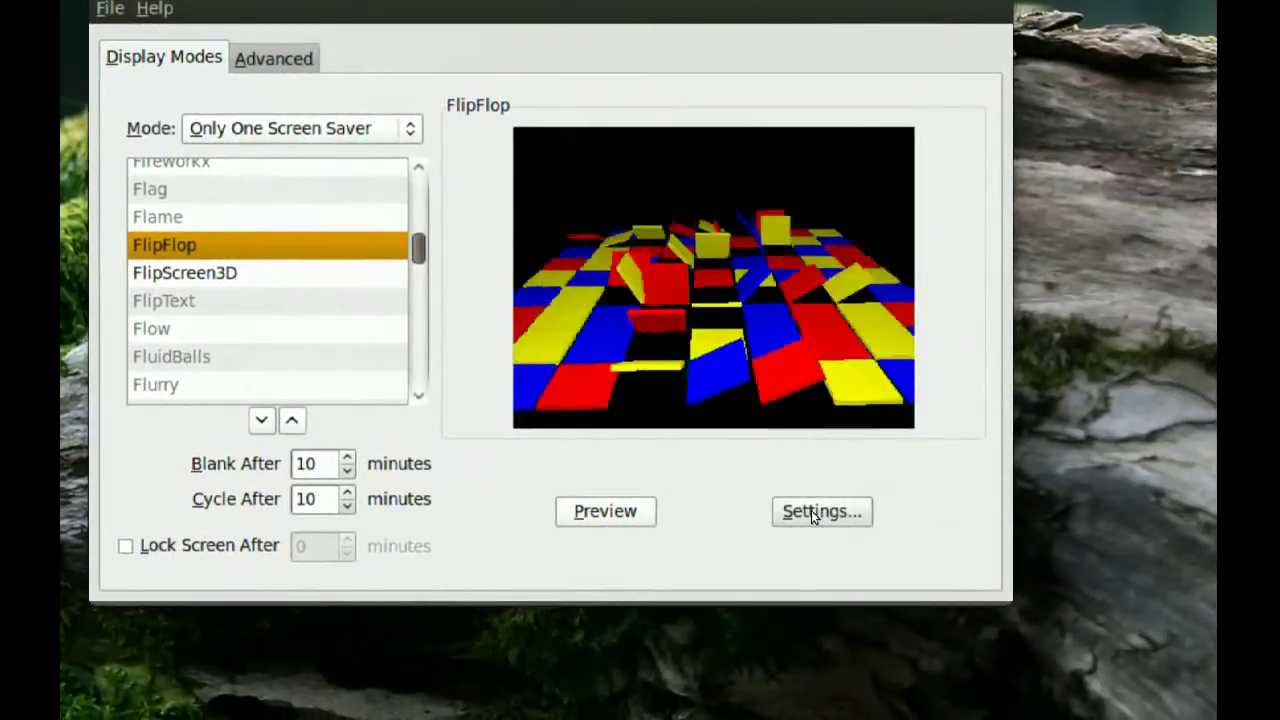
pyautogui.click(877, 522)
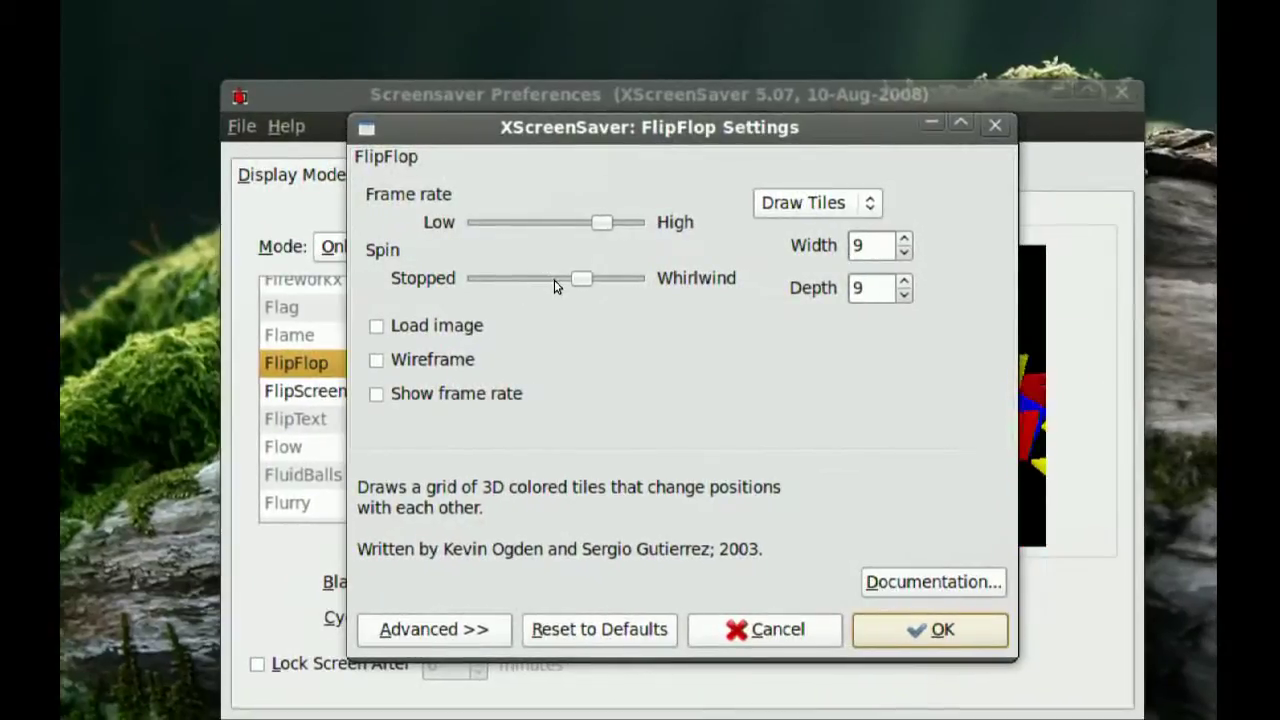
pyautogui.moveTo(574, 280); pyautogui.dragTo(480, 278)
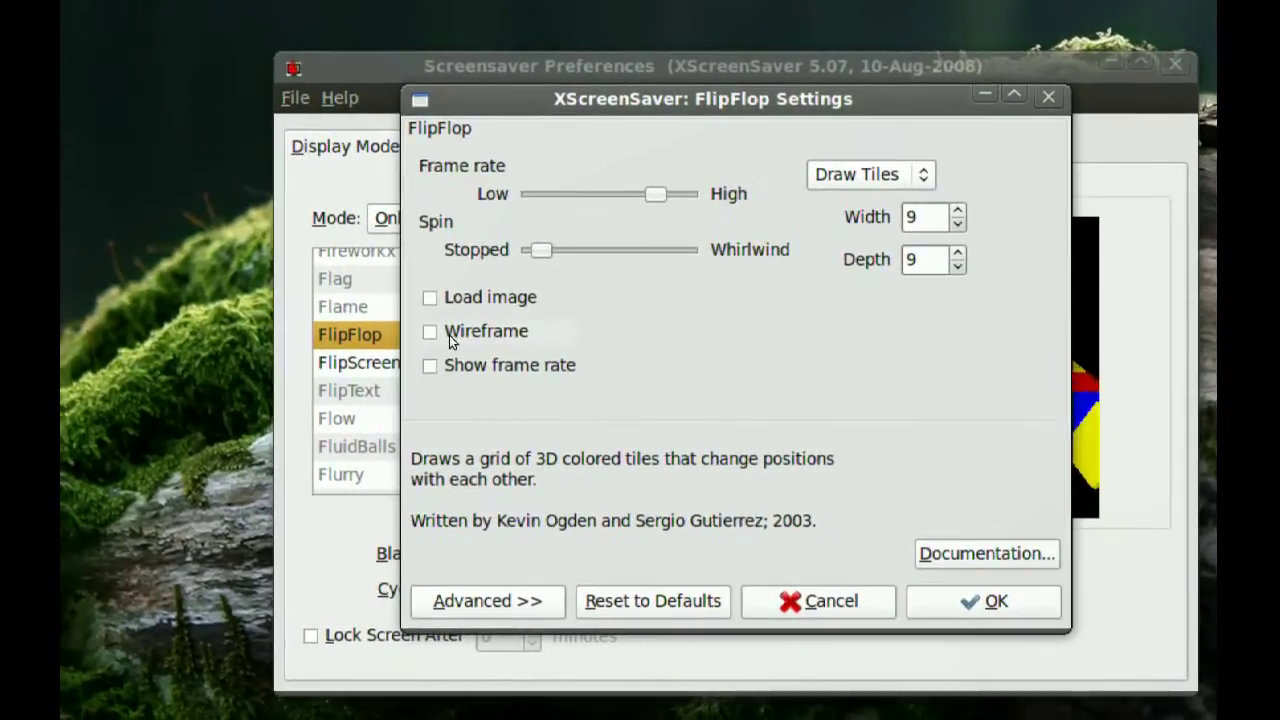
pyautogui.click(450, 334)
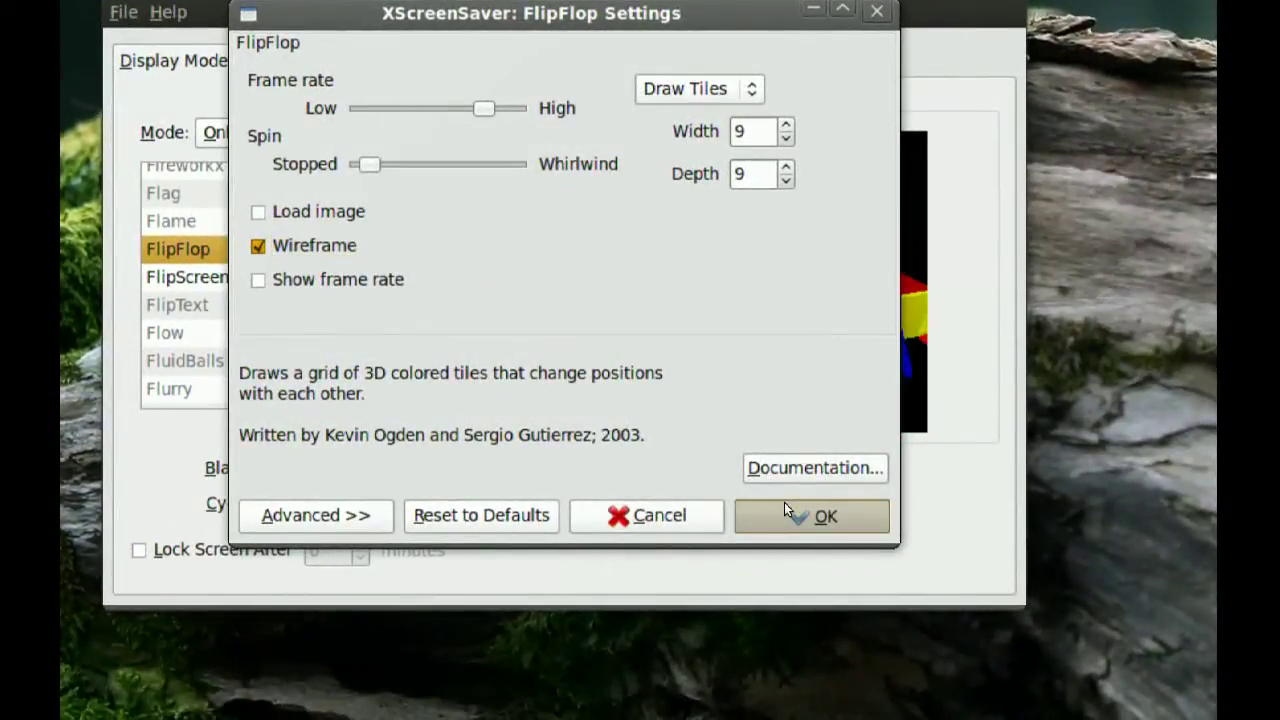
pyautogui.click(945, 598)
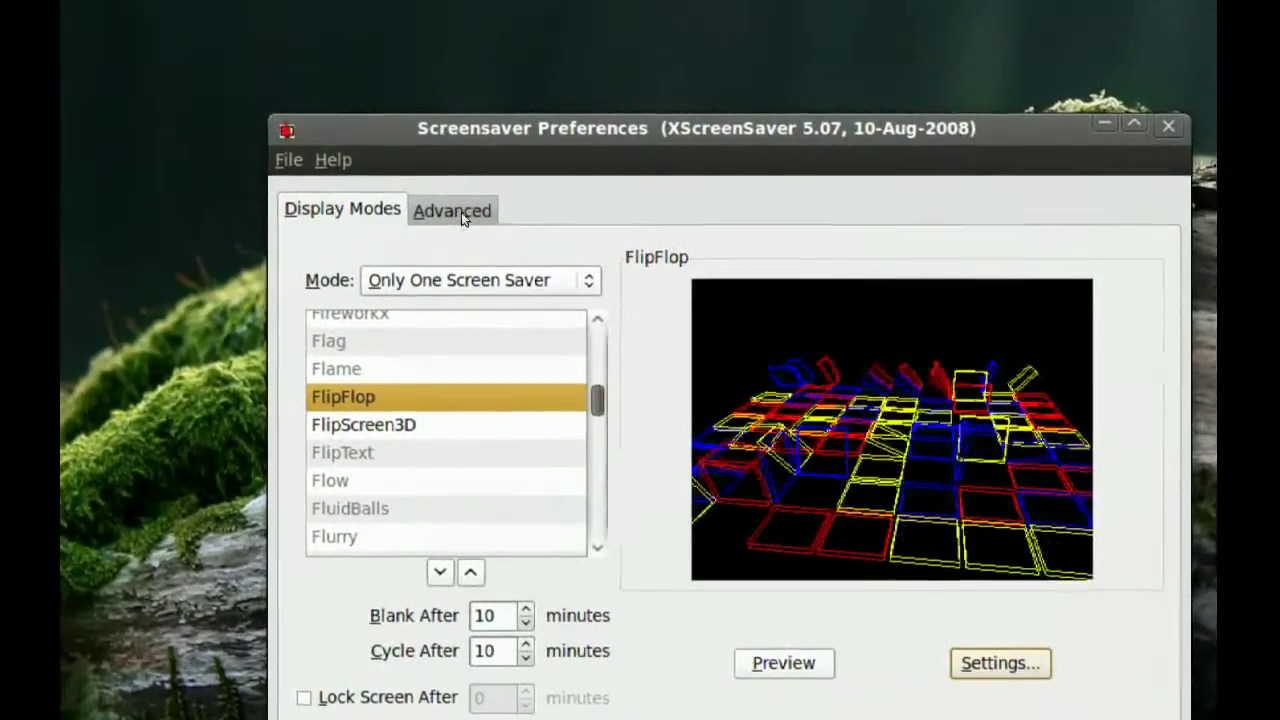
# - In the advanced screensaver settings, try enabling display power management and turn it off again
pyautogui.click(460, 211)
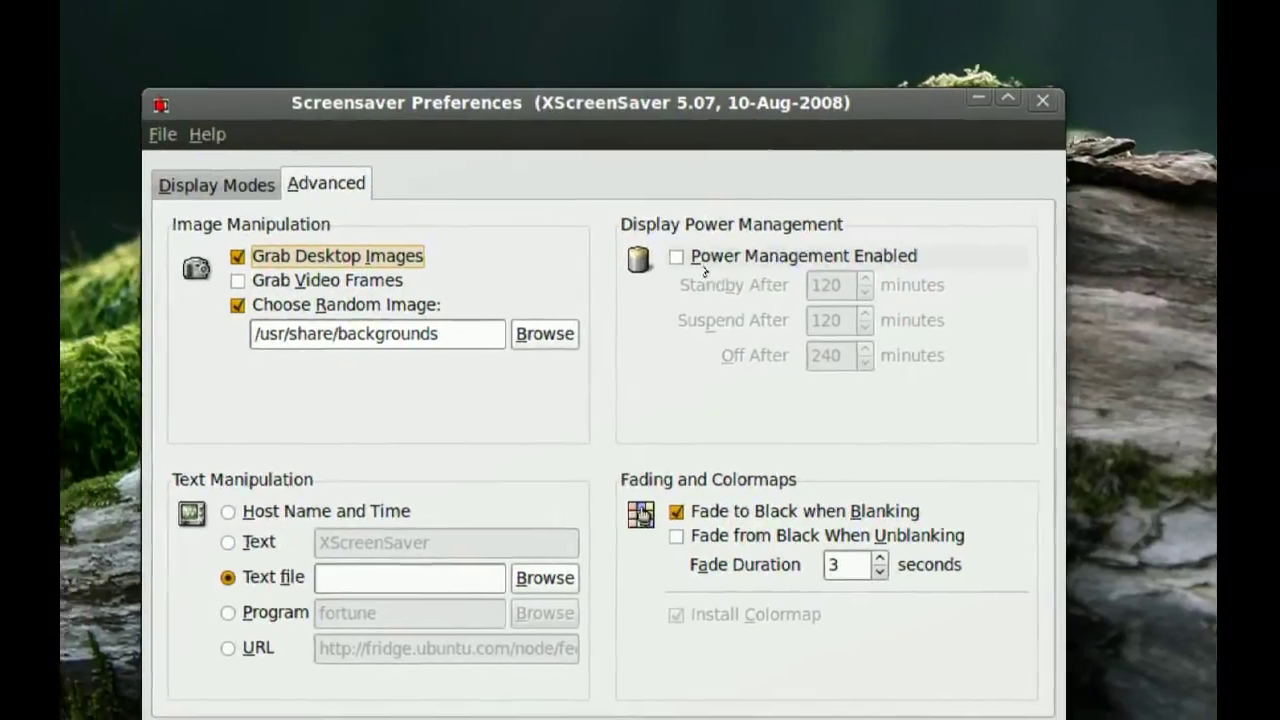
pyautogui.click(691, 259)
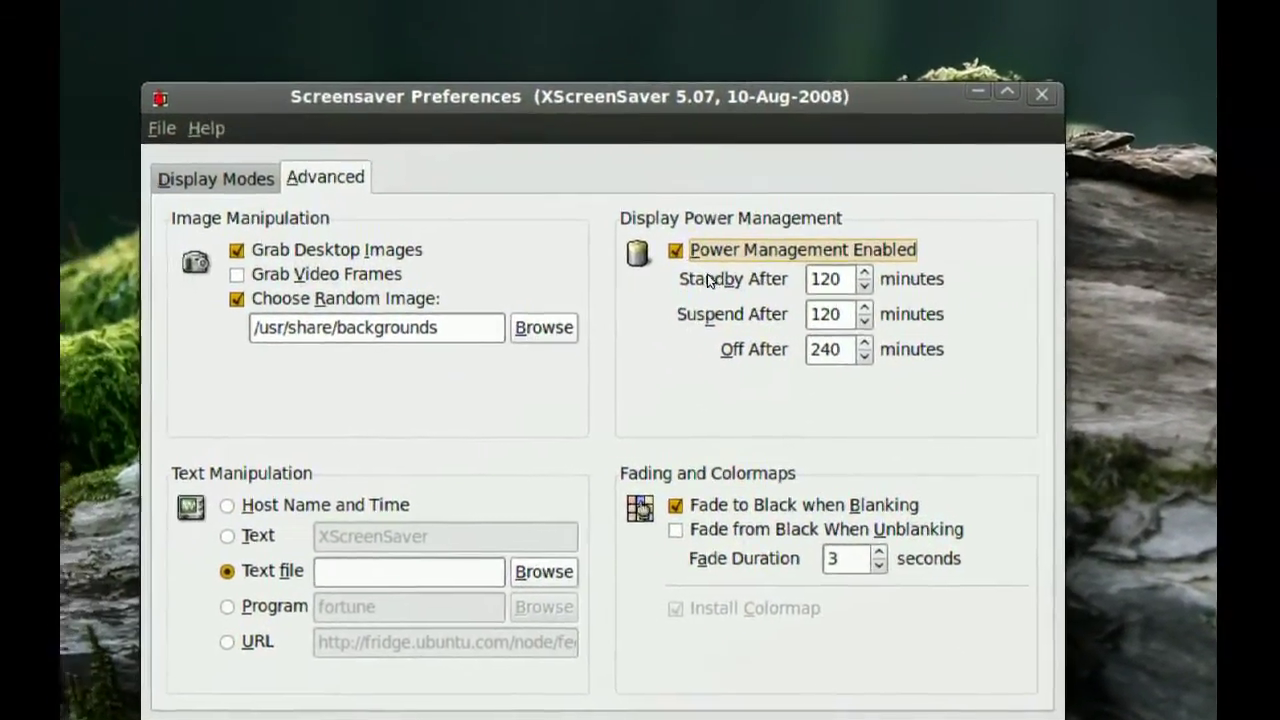
pyautogui.click(687, 259)
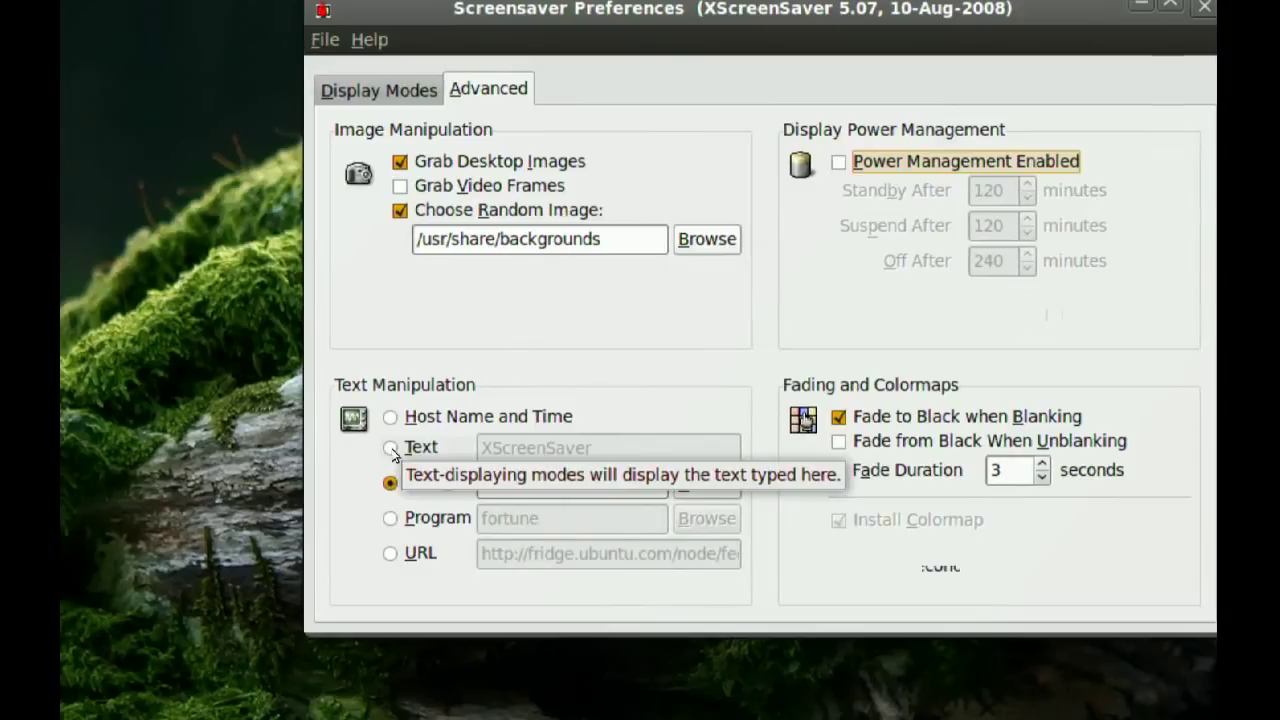
# - Set the text shown by text-displaying modes to the custom string "Text" and return to the display mode settings
pyautogui.click(419, 452)
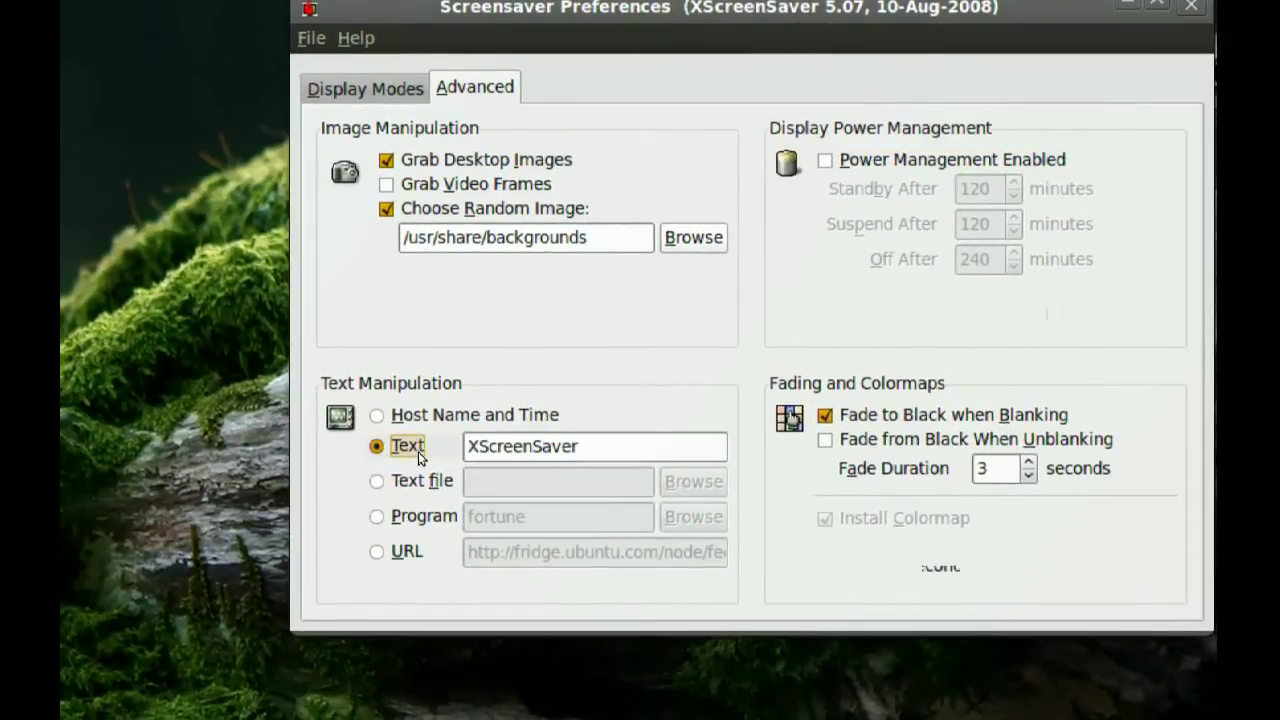
pyautogui.doubleClick(531, 449)
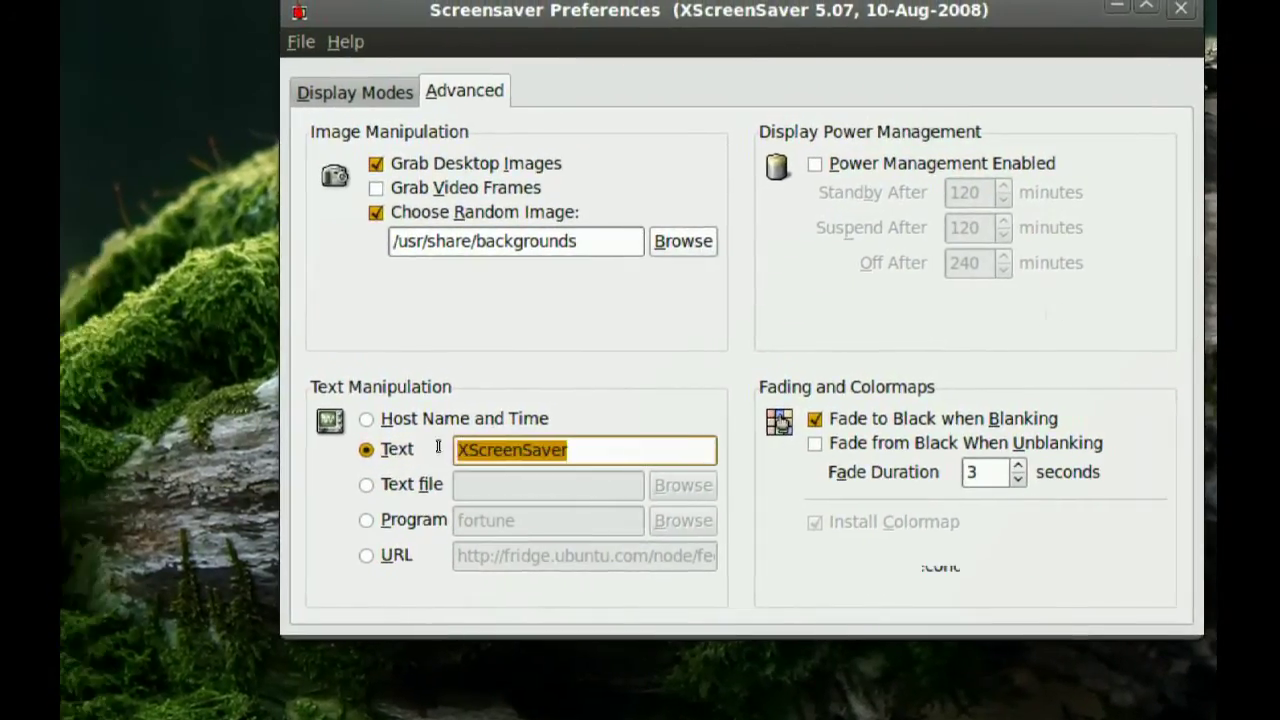
pyautogui.write('Te')
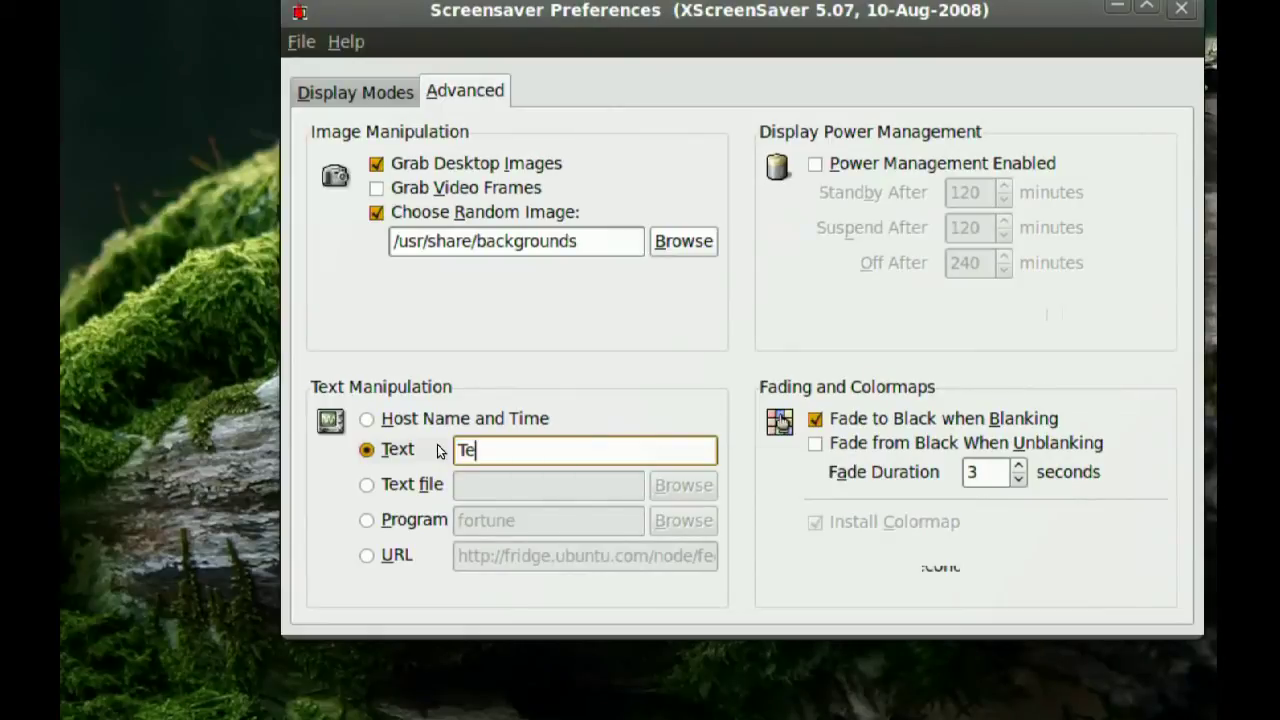
pyautogui.write('xt')
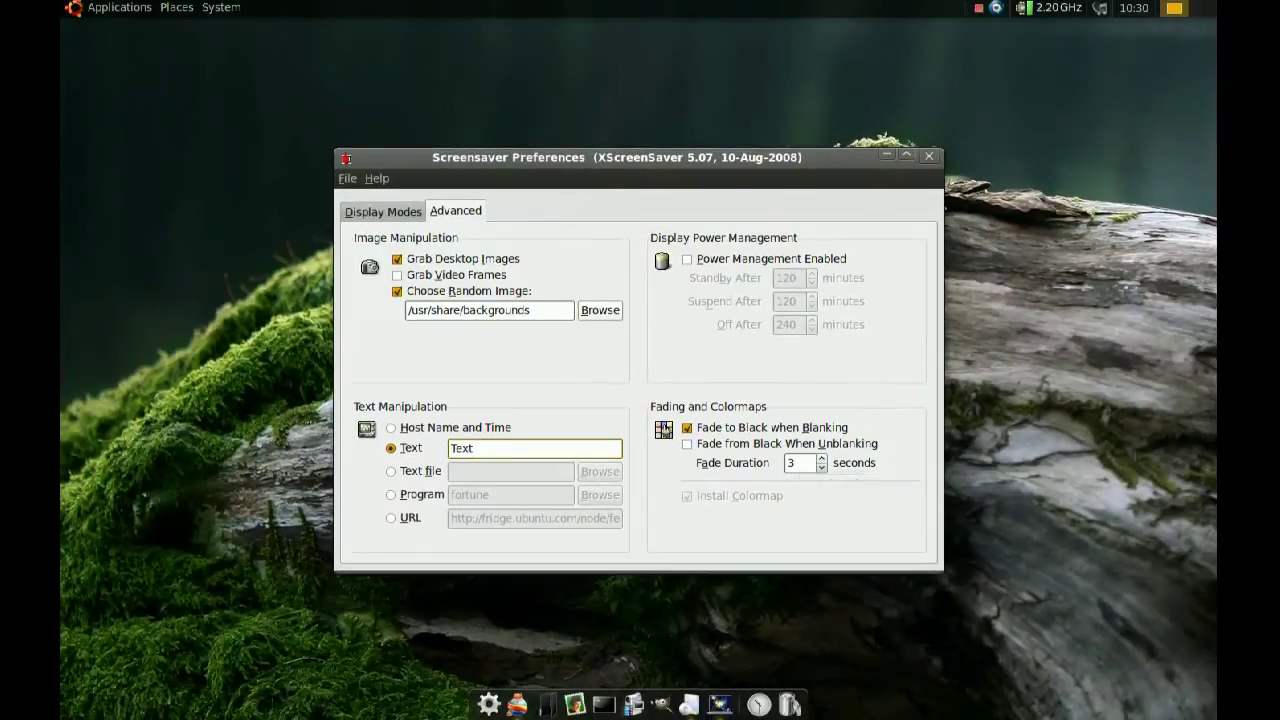
pyautogui.click(383, 212)
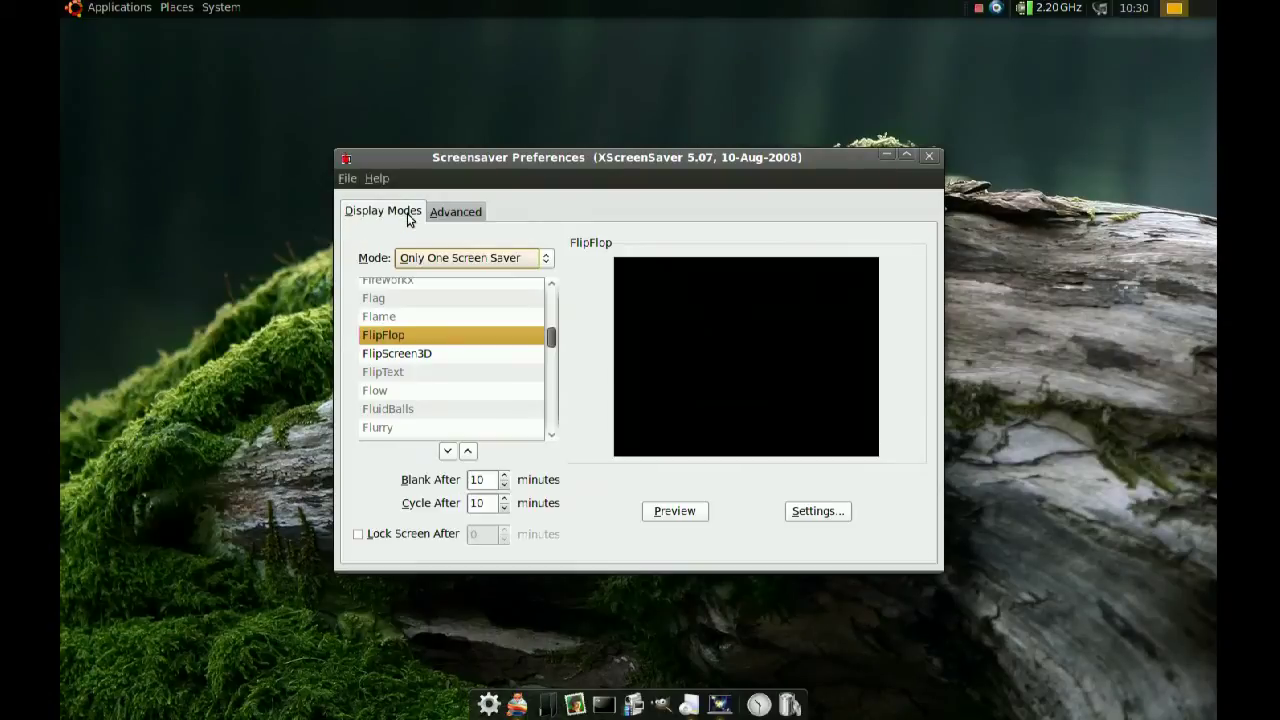